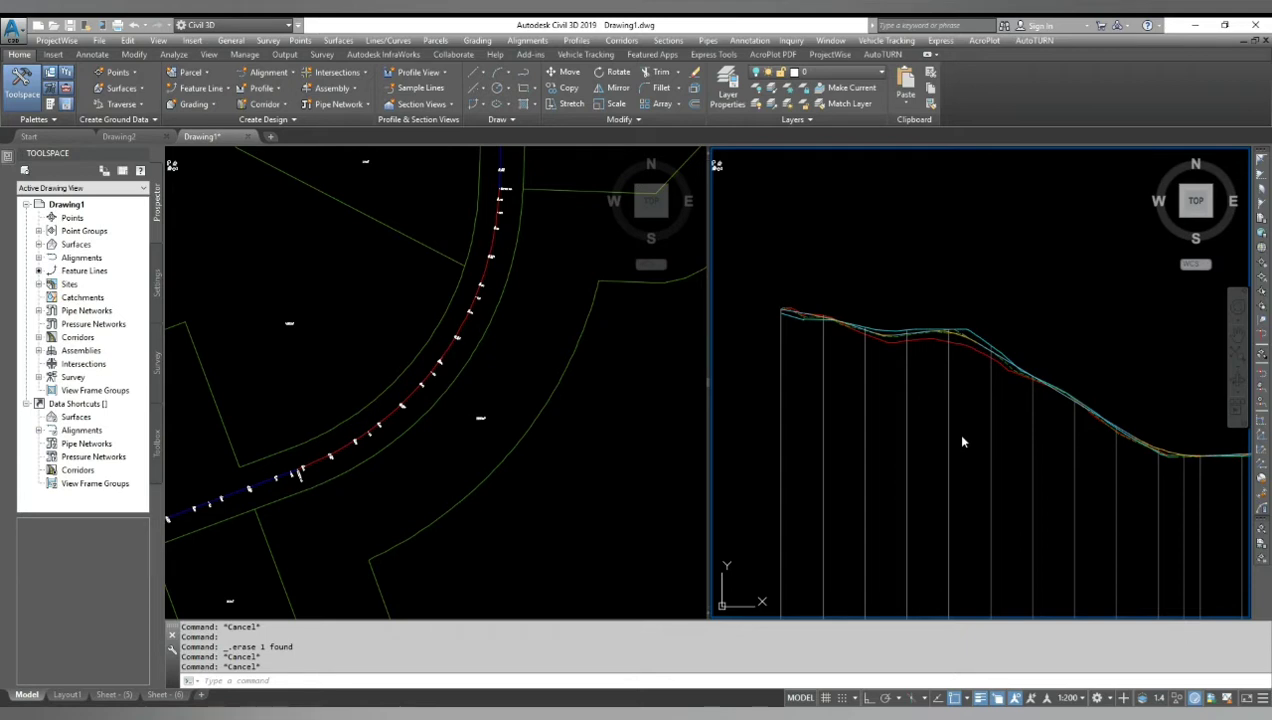
Switch between the plan and profile viewports and zoom into the profile view
{"action": "left_click", "coordinate": [500, 358]}
{"action": "scroll", "coordinate": [475, 275], "scroll_direction": "up", "scroll_amount": 3}
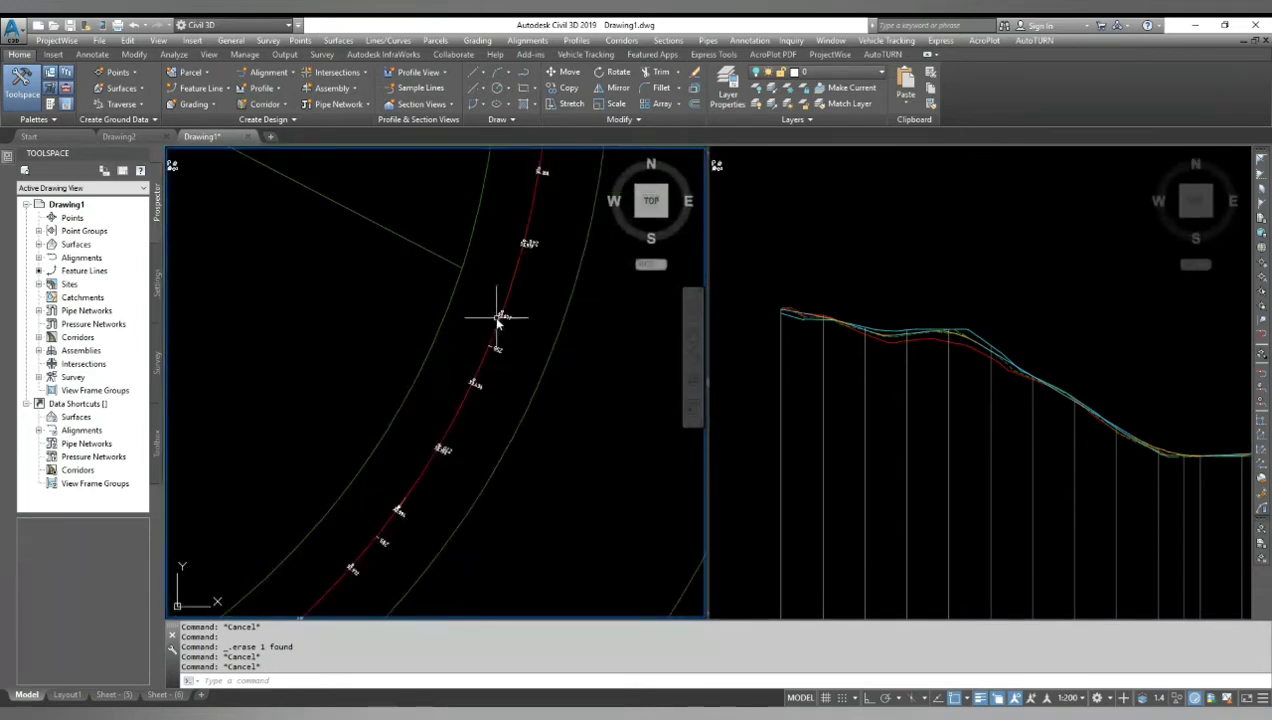
{"action": "left_click", "coordinate": [924, 380]}
{"action": "scroll", "coordinate": [956, 335], "scroll_direction": "up", "scroll_amount": 4}
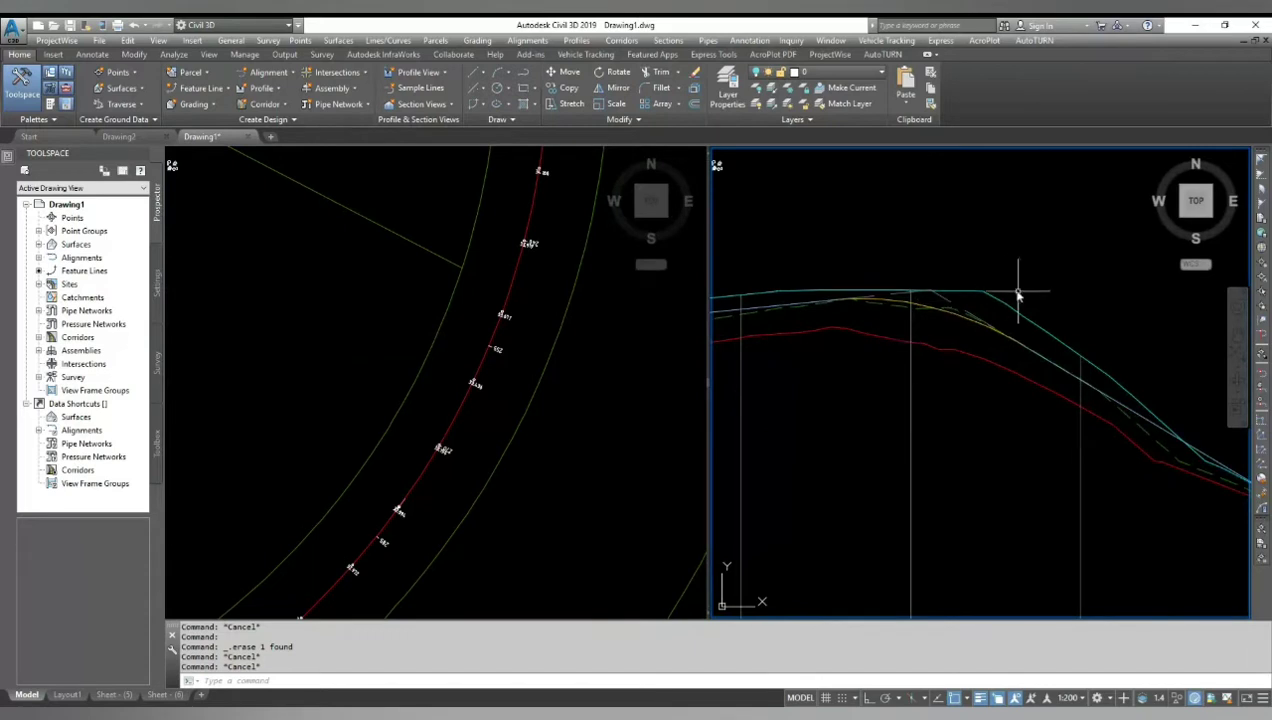
{"action": "scroll", "coordinate": [860, 250], "scroll_direction": "down", "scroll_amount": 3}
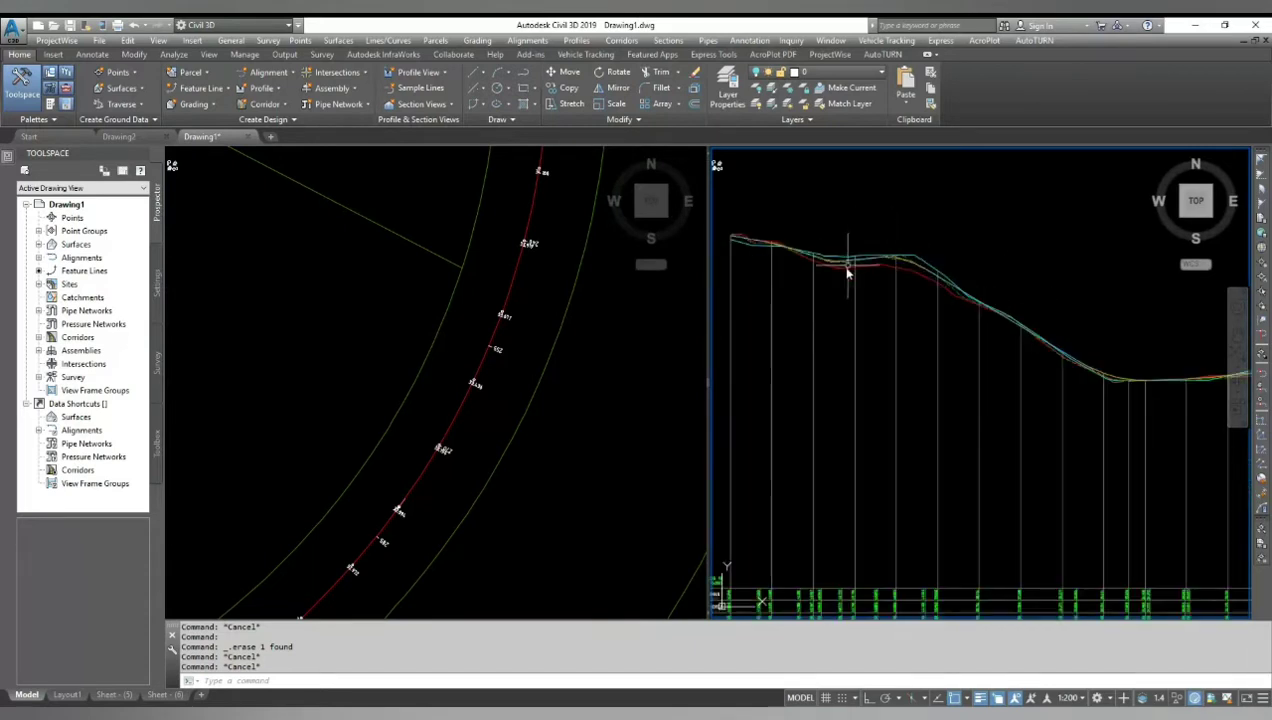
{"action": "left_click", "coordinate": [616, 420]}
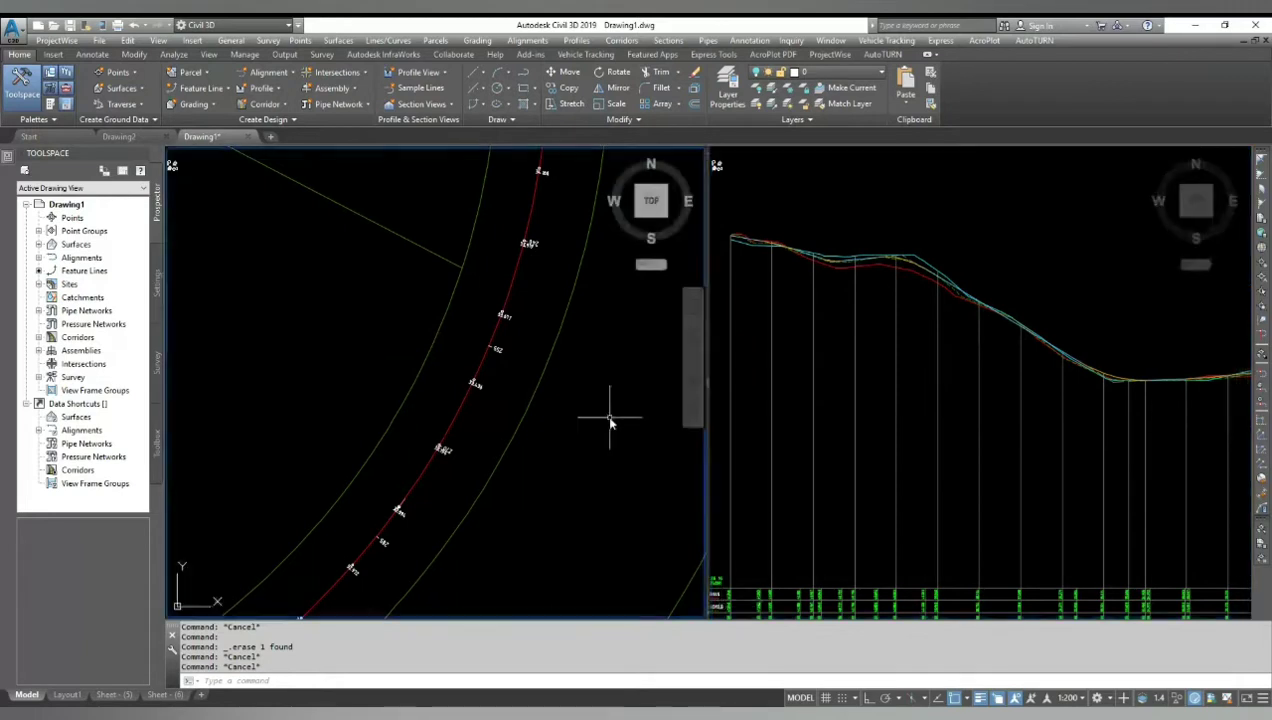
{"action": "left_click", "coordinate": [935, 346]}
{"action": "scroll", "coordinate": [881, 263], "scroll_direction": "up", "scroll_amount": 2}
{"action": "scroll", "coordinate": [881, 263], "scroll_direction": "up", "scroll_amount": 2}
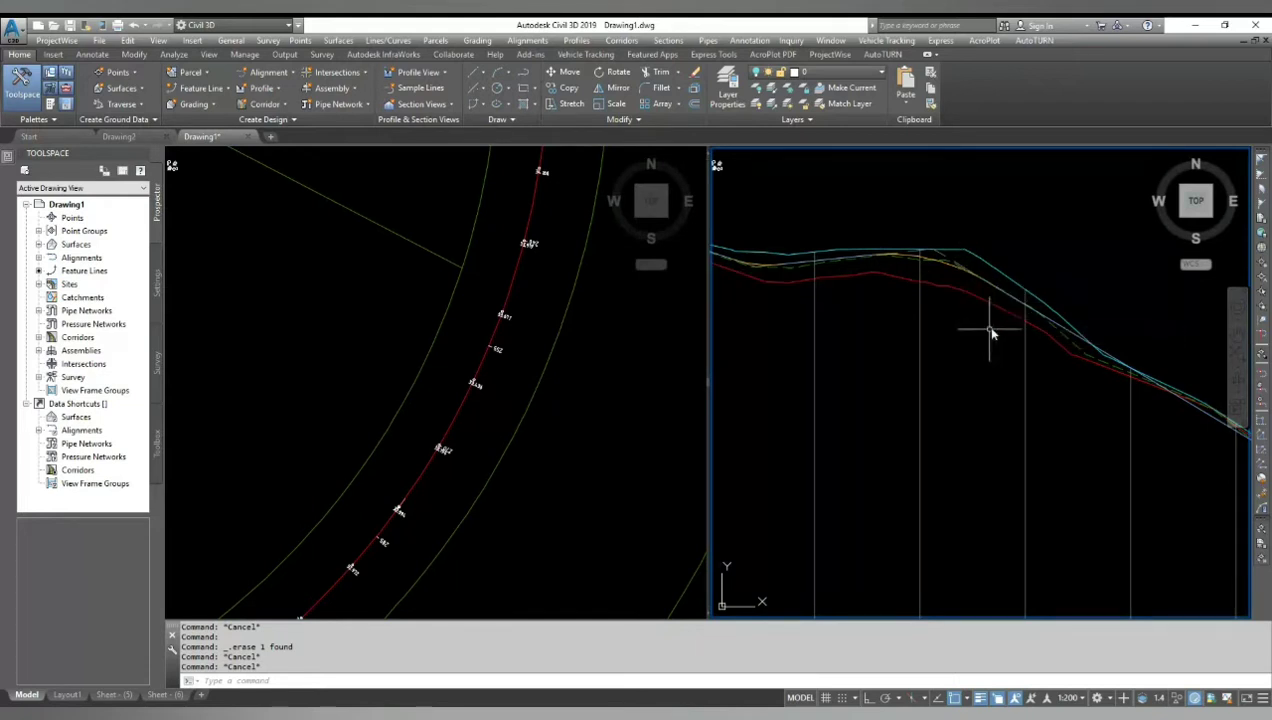
Pan and zoom the profile view to centre the dip of the First Street profile
{"action": "scroll", "coordinate": [801, 275], "scroll_direction": "down", "scroll_amount": 4}
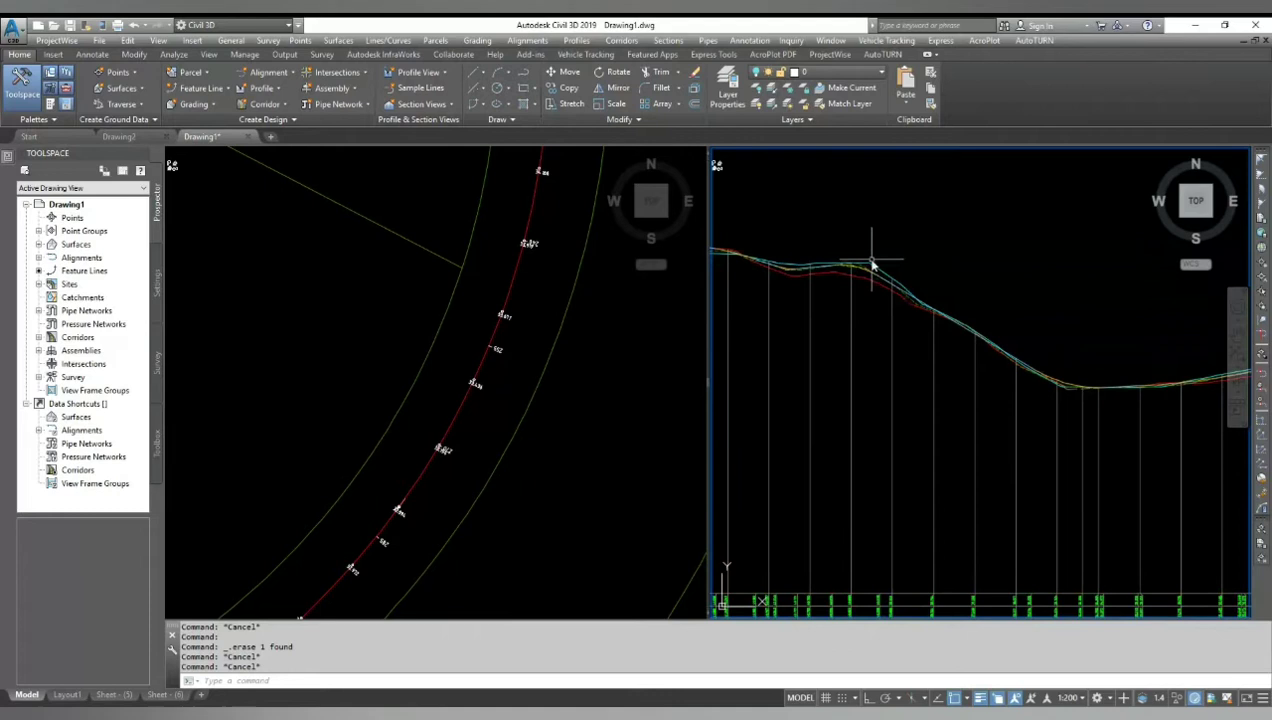
{"action": "scroll", "coordinate": [1110, 385], "scroll_direction": "up", "scroll_amount": 2}
{"action": "middle_click_drag", "start_coordinate": [1116, 389], "coordinate": [910, 400]}
{"action": "scroll", "coordinate": [910, 400], "scroll_direction": "down", "scroll_amount": 1}
{"action": "scroll", "coordinate": [1040, 380], "scroll_direction": "down", "scroll_amount": 2}
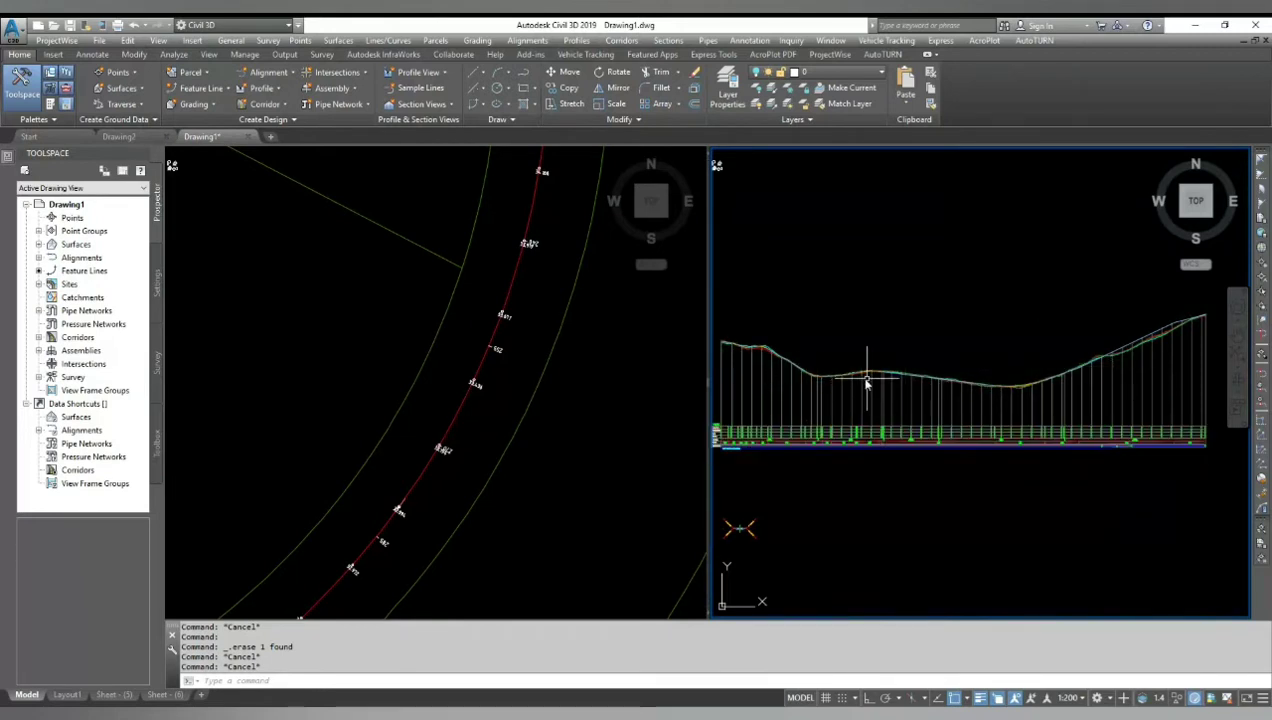
{"action": "scroll", "coordinate": [880, 385], "scroll_direction": "up", "scroll_amount": 2}
{"action": "scroll", "coordinate": [889, 340], "scroll_direction": "up", "scroll_amount": 3}
{"action": "scroll", "coordinate": [889, 340], "scroll_direction": "up", "scroll_amount": 3}
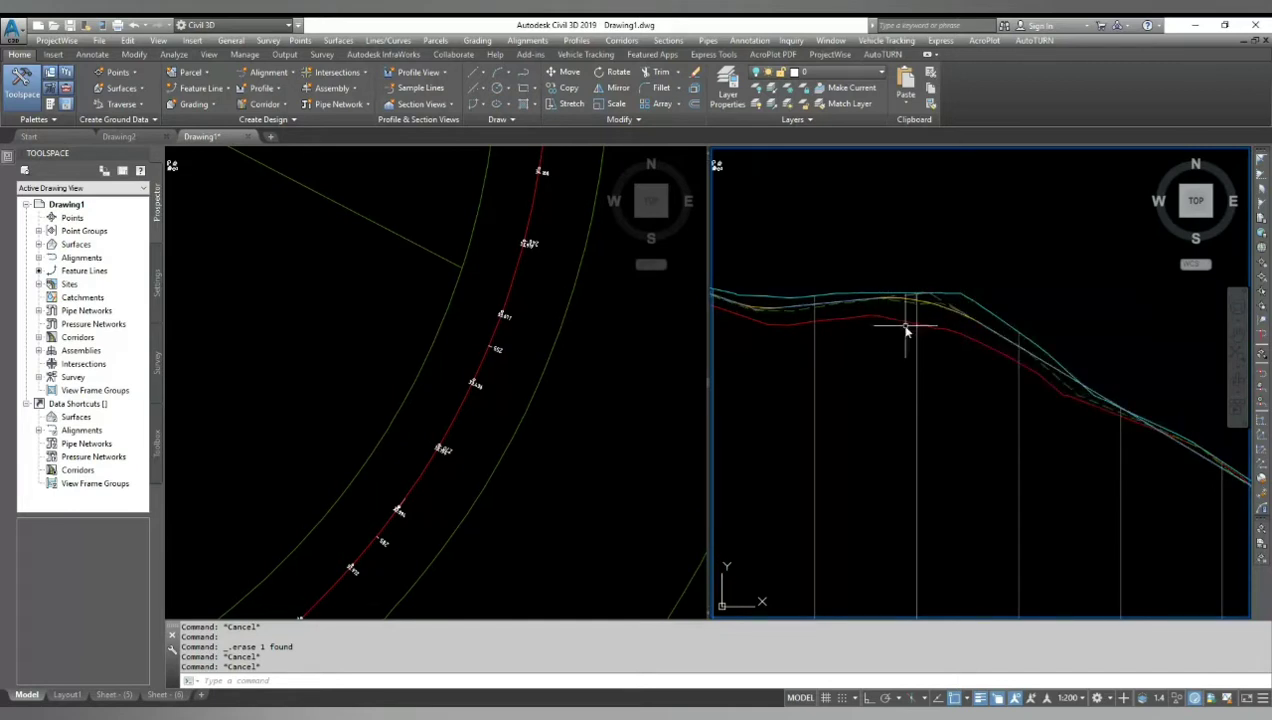
{"action": "scroll", "coordinate": [935, 320], "scroll_direction": "up", "scroll_amount": 2}
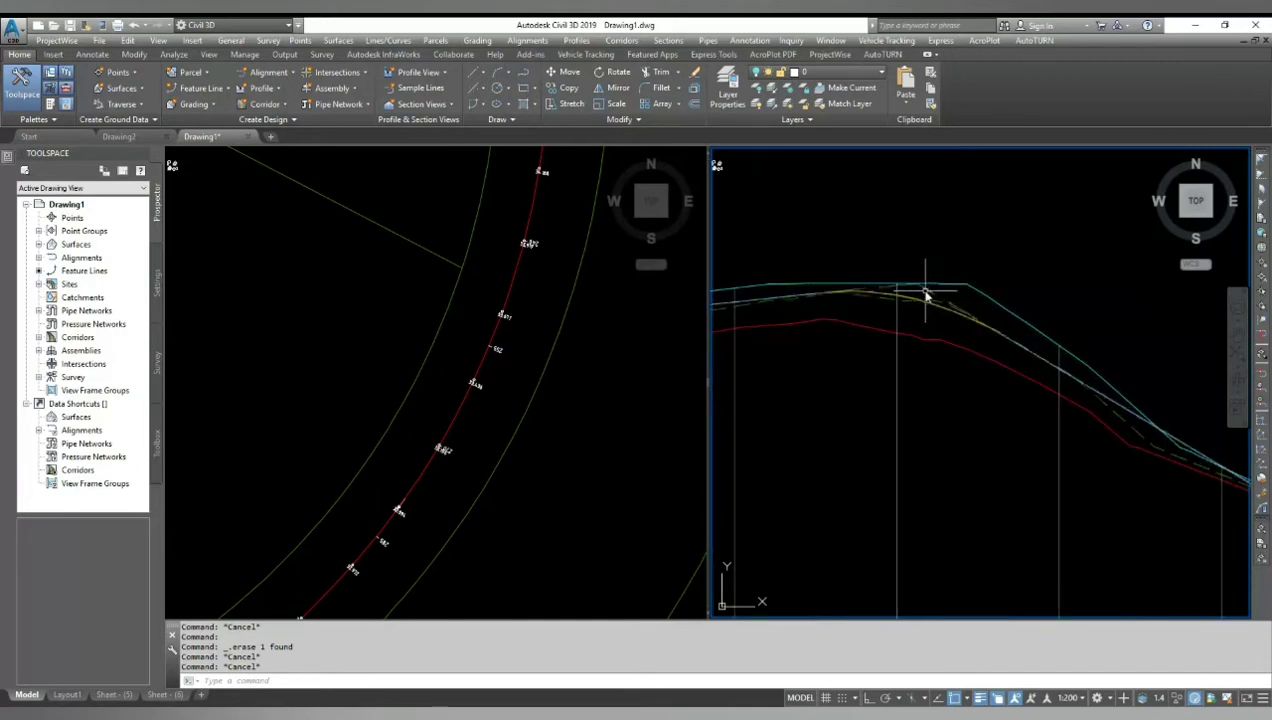
Select the First Street finished grade profile and launch Copy Profile Data from the Geometry Editor
{"action": "left_click", "coordinate": [926, 289]}
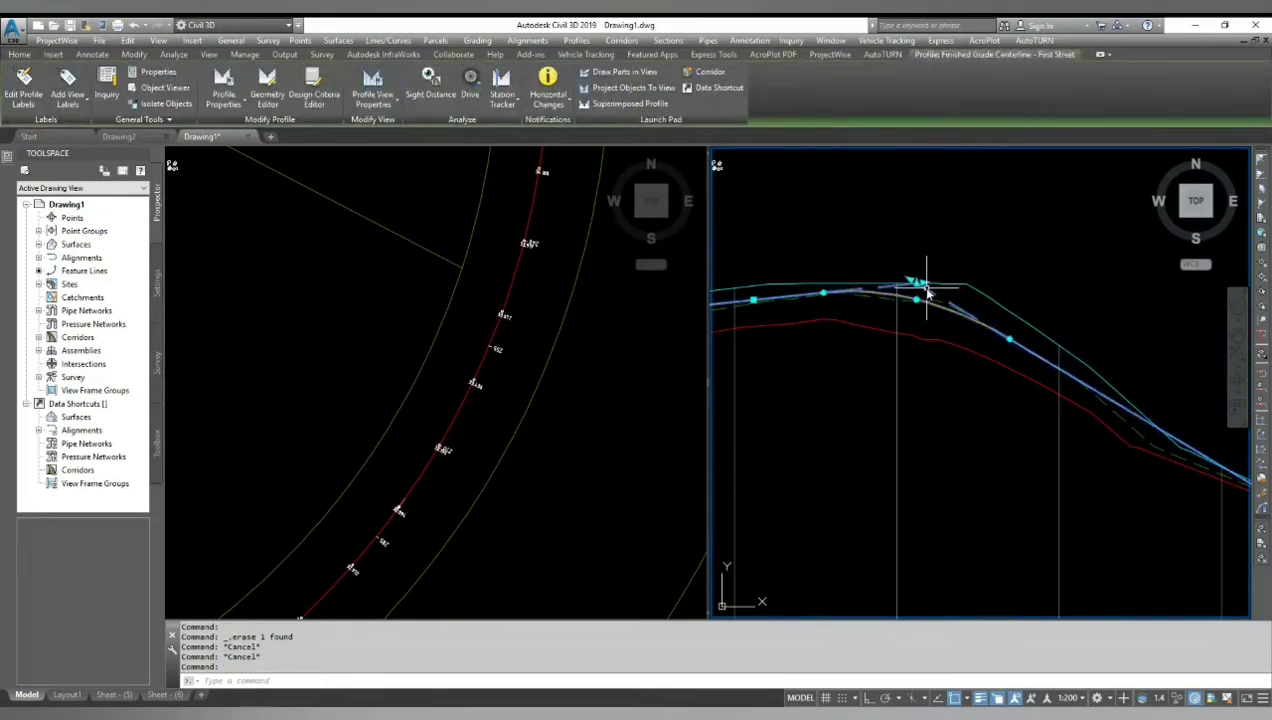
{"action": "left_click", "coordinate": [273, 85]}
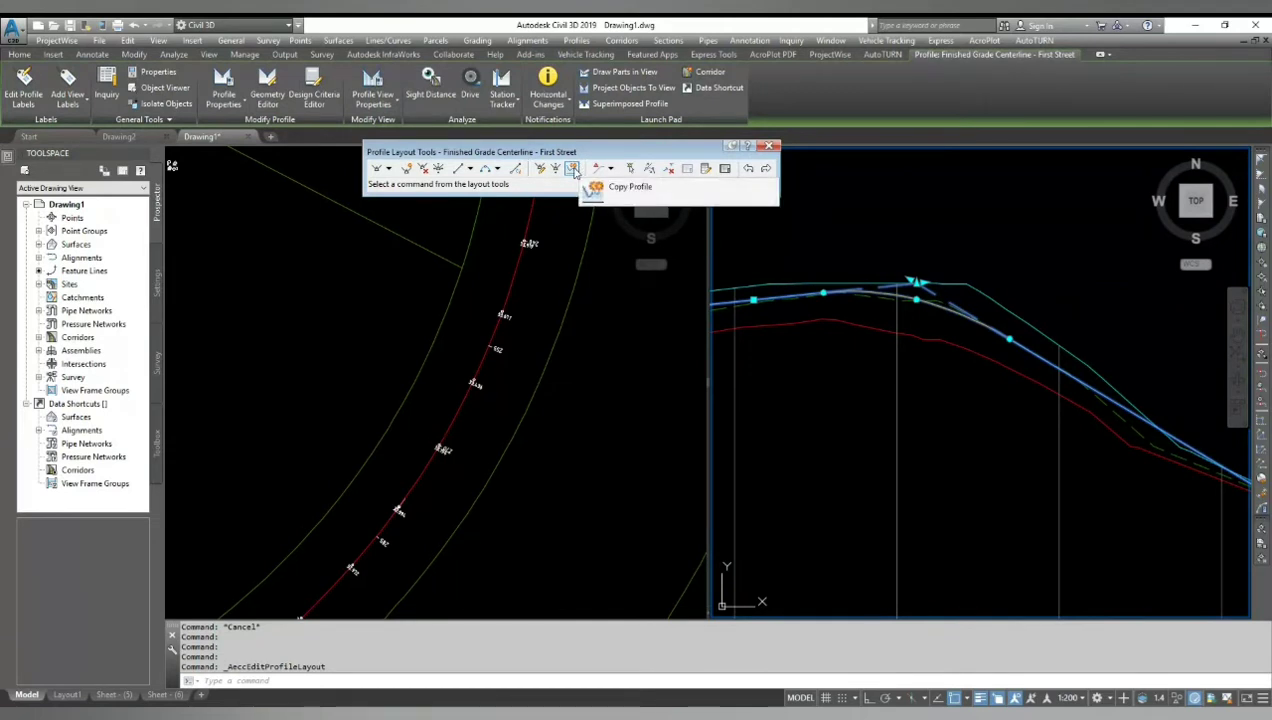
{"action": "left_click", "coordinate": [571, 168]}
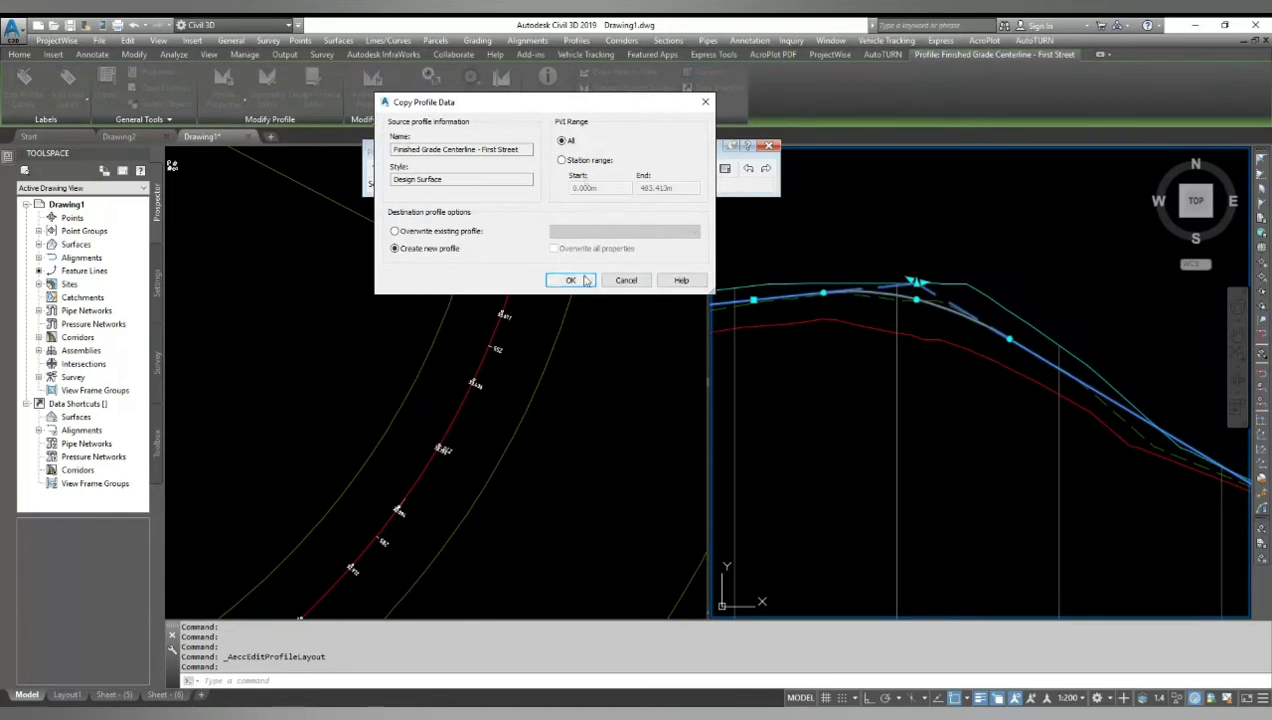
Create the new profile copy and select it from the overlapping profiles
{"action": "left_click", "coordinate": [570, 280]}
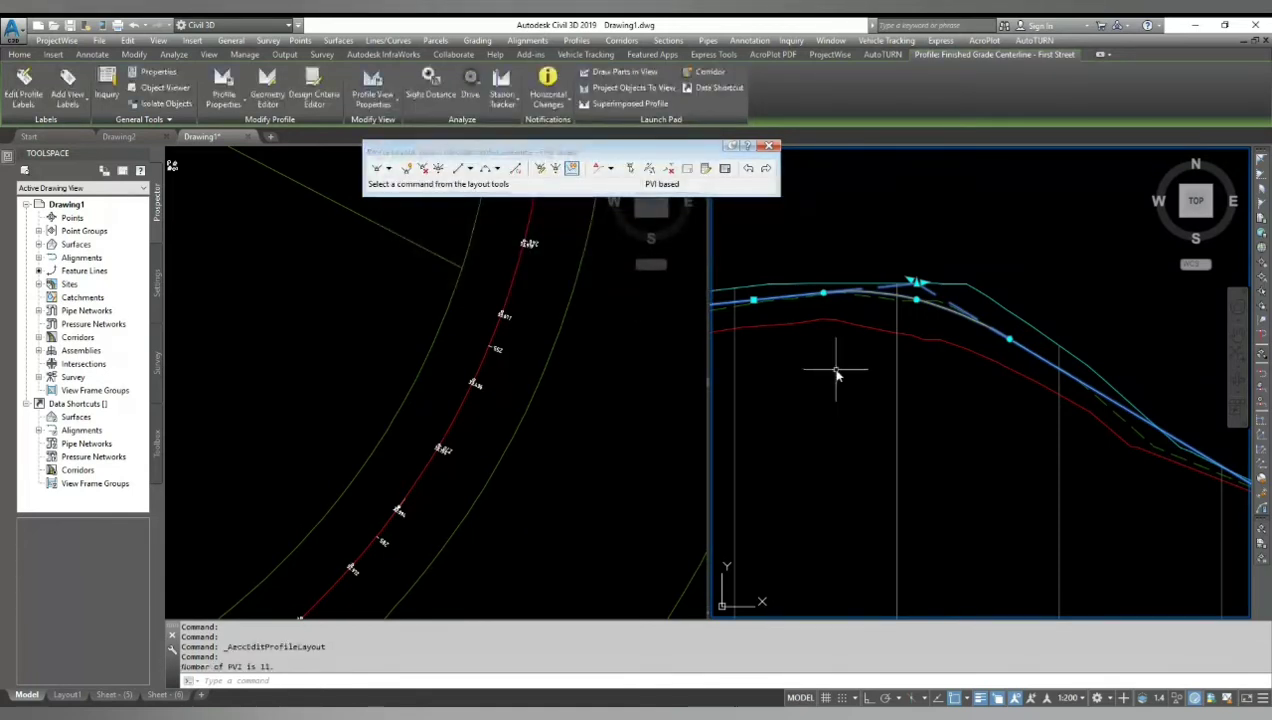
{"action": "key", "text": "Escape"}
{"action": "left_click", "coordinate": [927, 292]}
{"action": "left_click", "coordinate": [985, 338]}
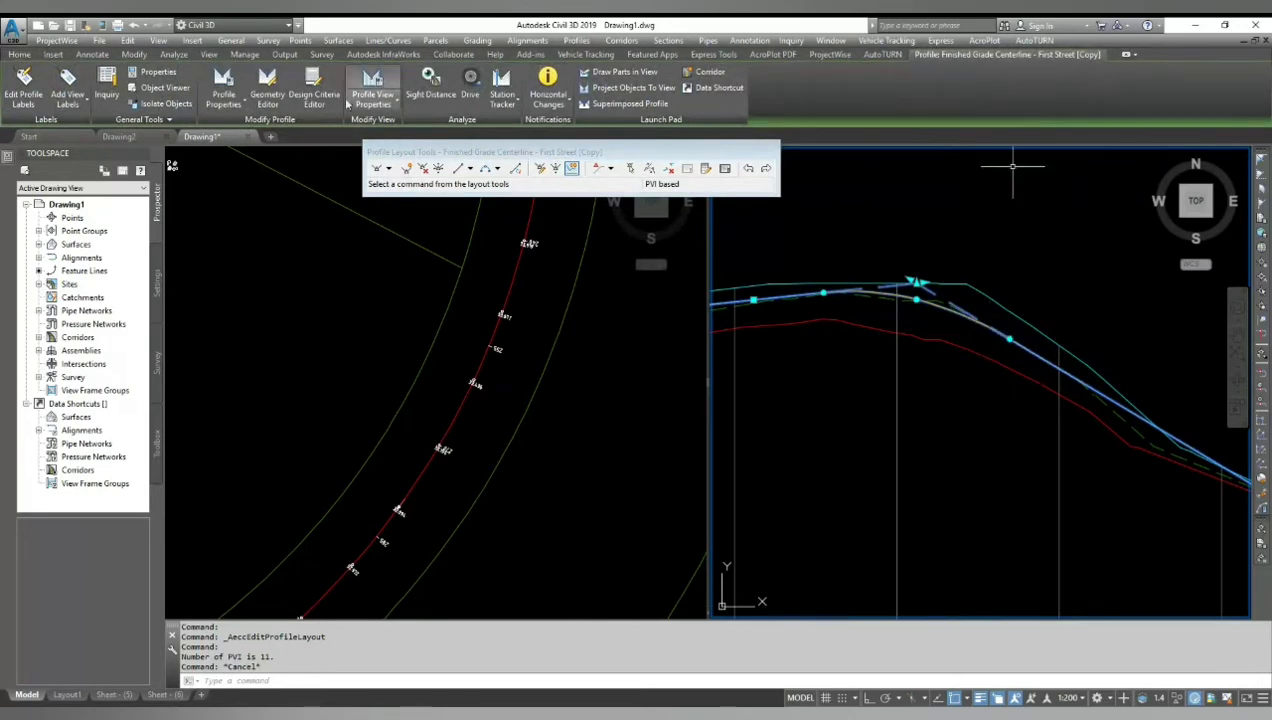
Rename the copied profile by replacing the [Copy] suffix with OP-2 in Profile Properties
{"action": "left_click", "coordinate": [225, 80]}
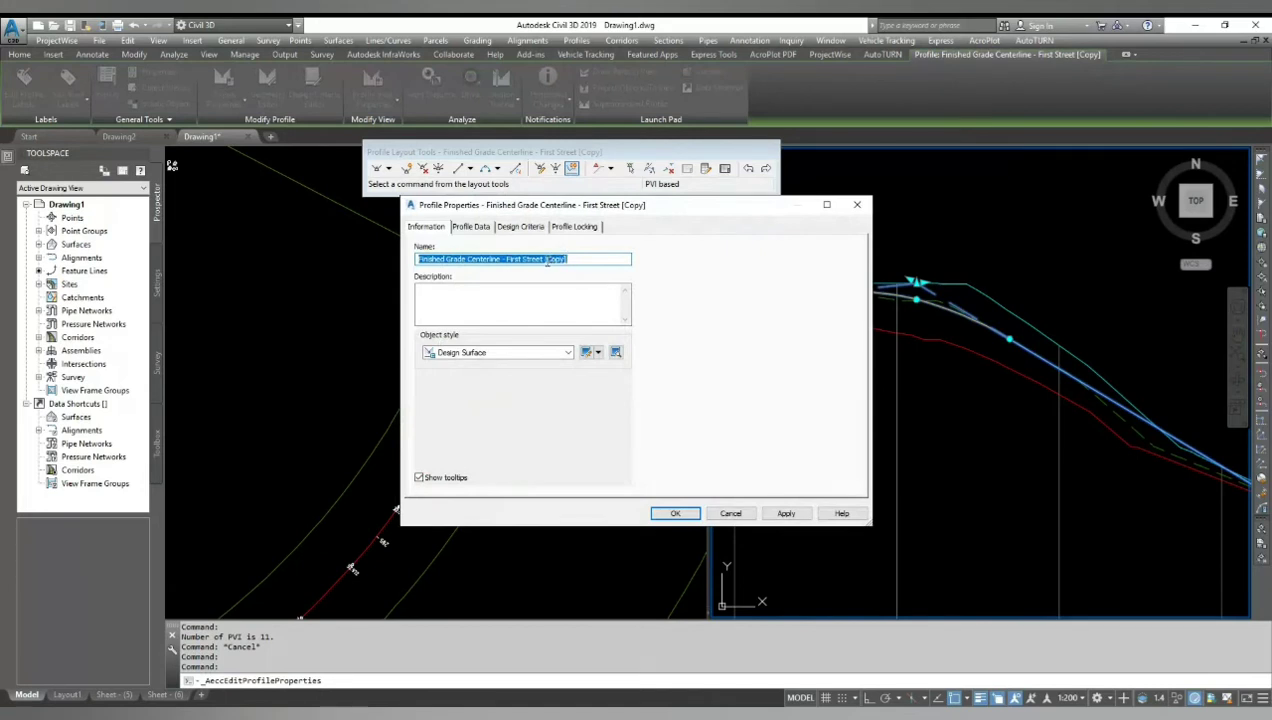
{"action": "left_click_drag", "start_coordinate": [546, 259], "coordinate": [569, 259]}
{"action": "type", "text": "OP-2"}
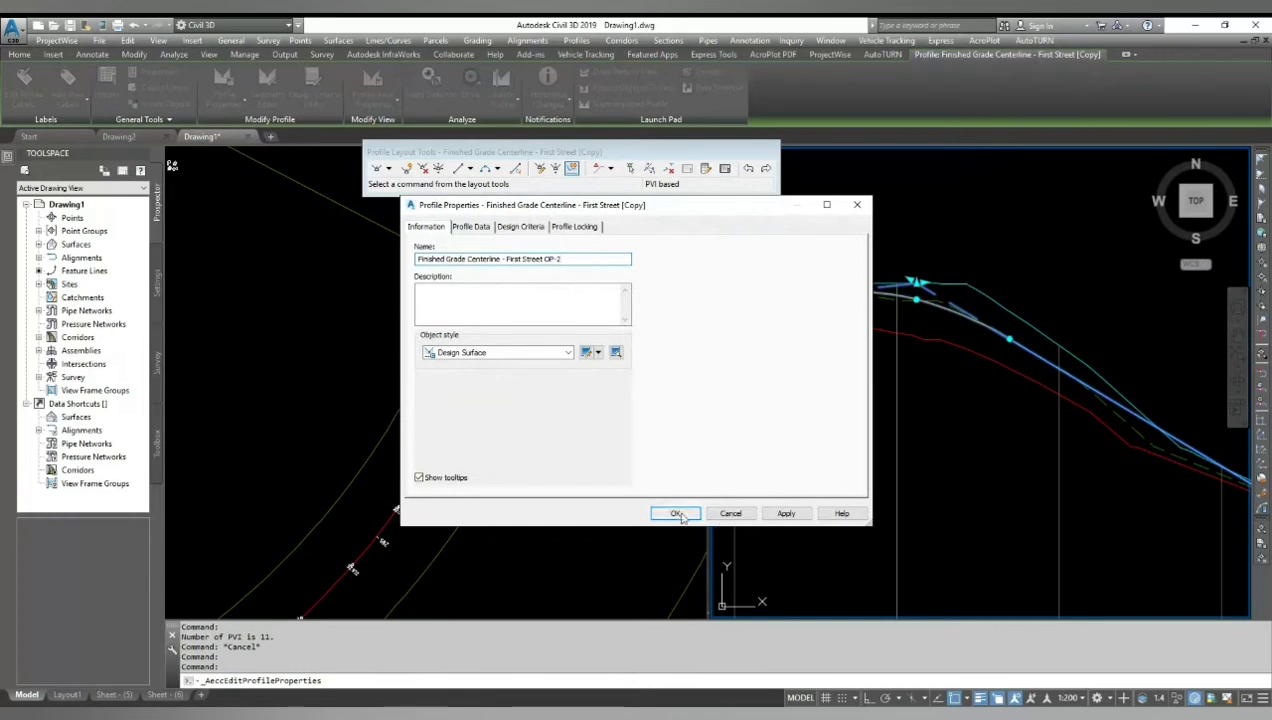
{"action": "left_click", "coordinate": [675, 513]}
Stretch two PVI grips on the OP-2 profile to new positions
{"action": "scroll", "coordinate": [920, 305], "scroll_direction": "up", "scroll_amount": 2}
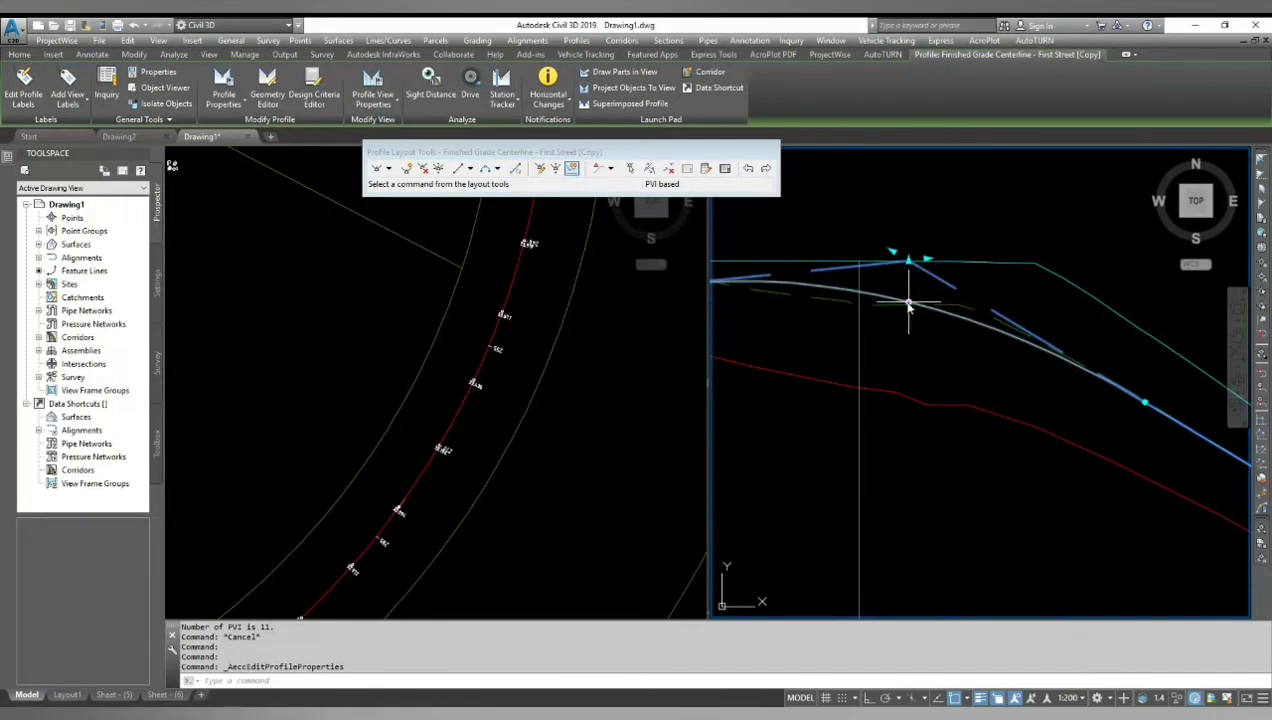
{"action": "left_click", "coordinate": [908, 303]}
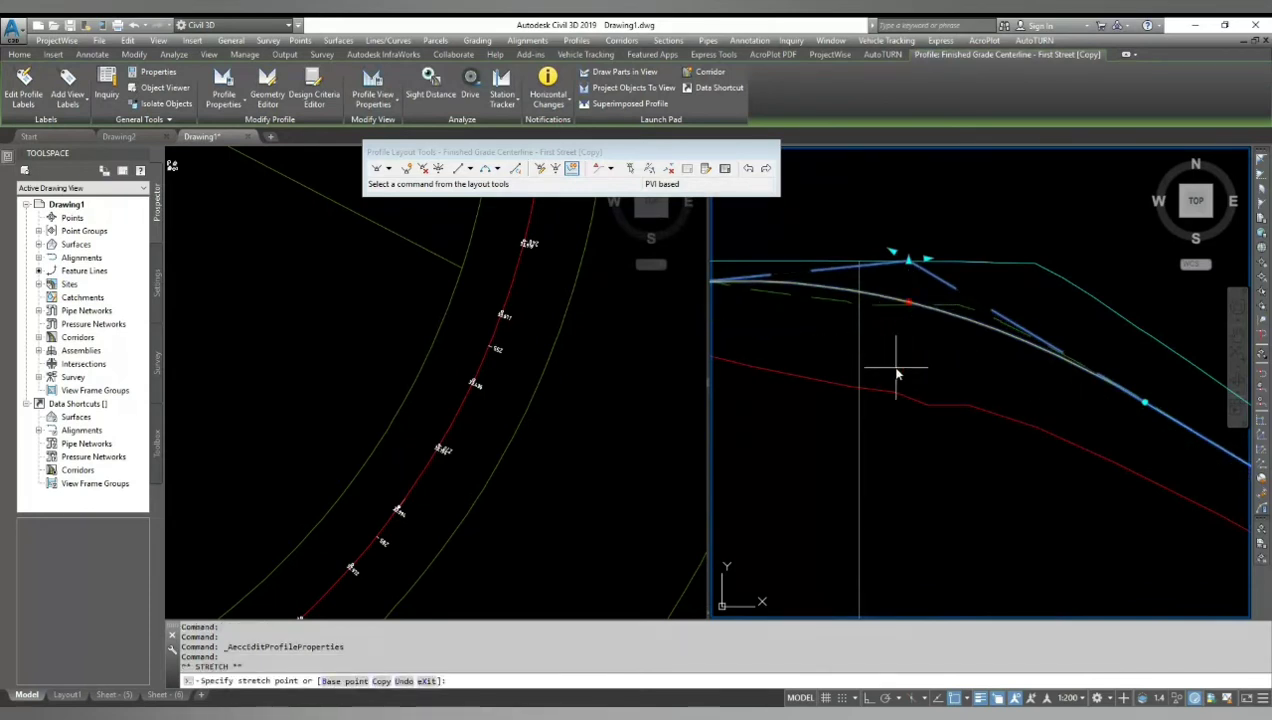
{"action": "left_click", "coordinate": [903, 356]}
{"action": "left_click", "coordinate": [908, 354]}
{"action": "left_click", "coordinate": [906, 361]}
Move another PVI on the copy lower, then zoom out and pan to review the whole profile
{"action": "scroll", "coordinate": [951, 426], "scroll_direction": "up", "scroll_amount": 5}
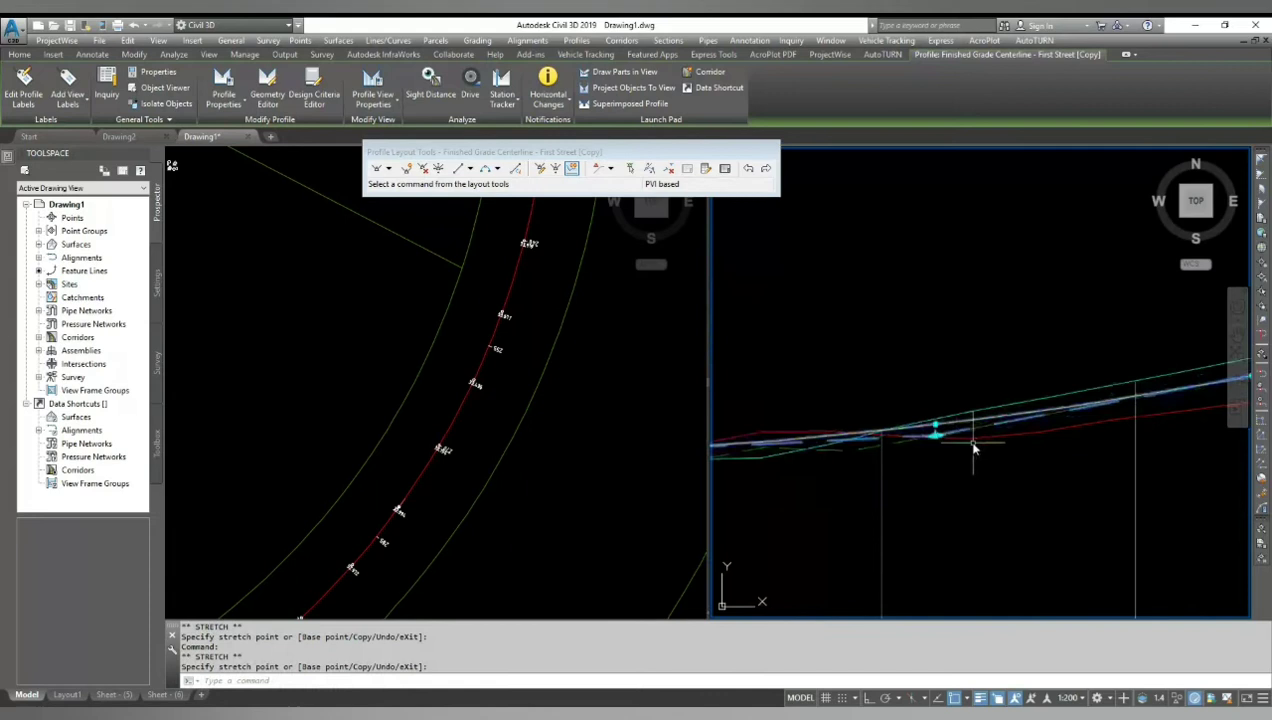
{"action": "left_click", "coordinate": [946, 440]}
{"action": "left_click", "coordinate": [945, 462]}
{"action": "scroll", "coordinate": [1053, 405], "scroll_direction": "down", "scroll_amount": 5}
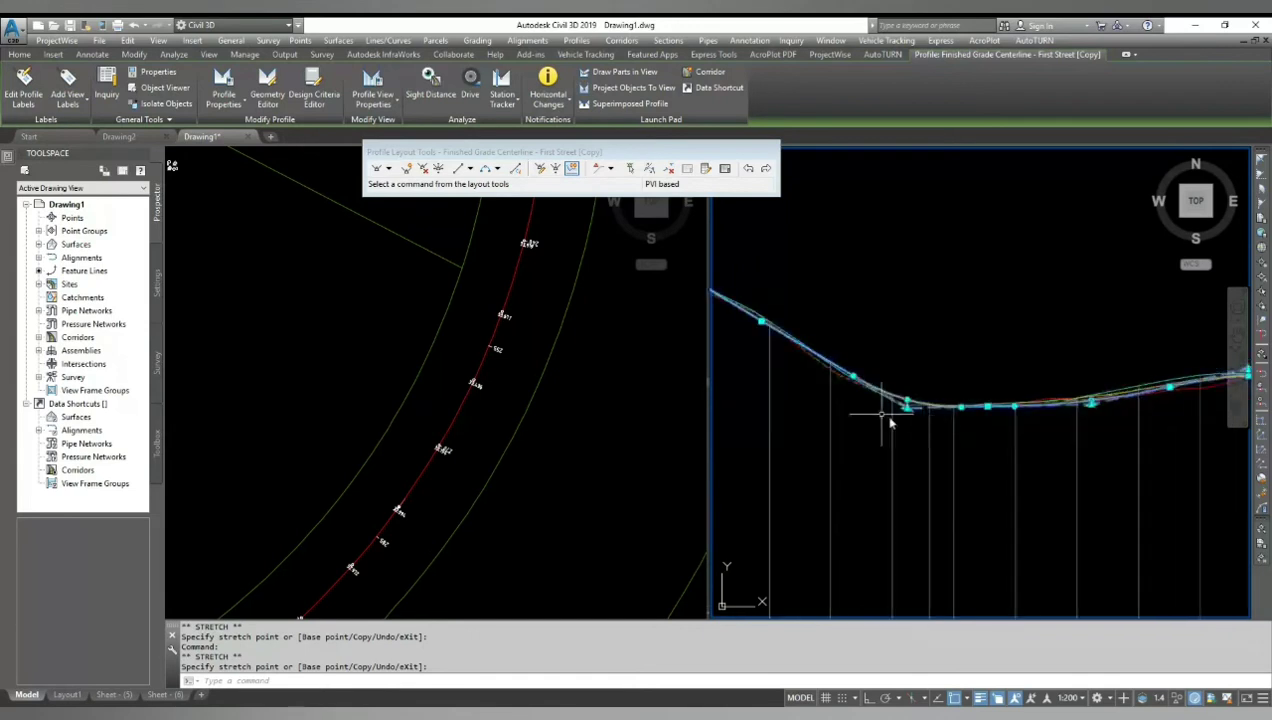
{"action": "scroll", "coordinate": [815, 378], "scroll_direction": "down", "scroll_amount": 2}
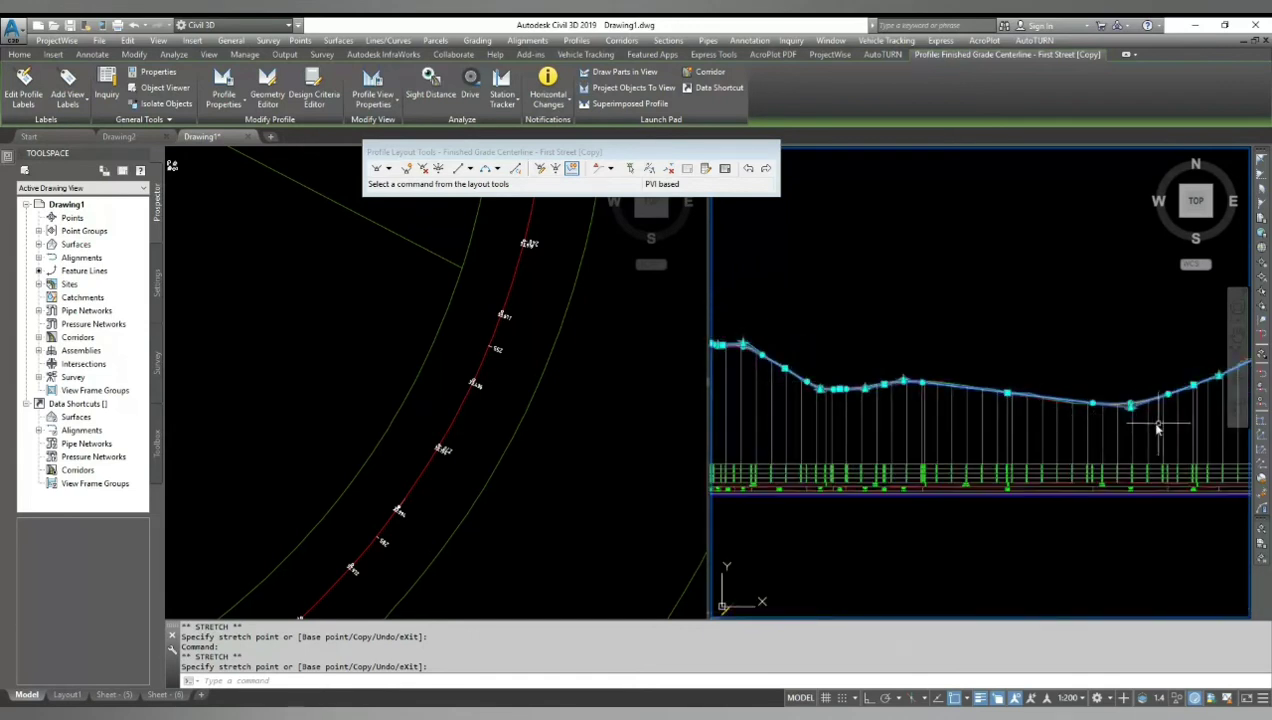
{"action": "middle_click_drag", "start_coordinate": [1156, 420], "coordinate": [842, 418]}
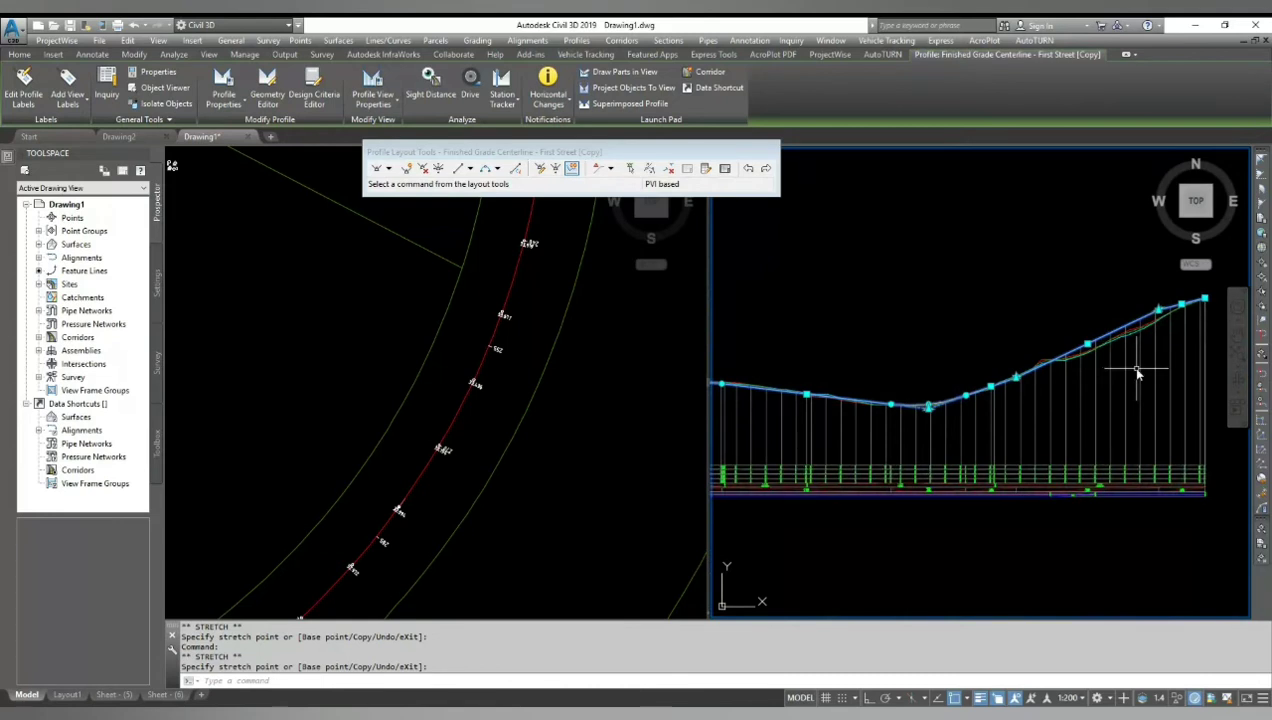
{"action": "scroll", "coordinate": [1130, 375], "scroll_direction": "down", "scroll_amount": 3}
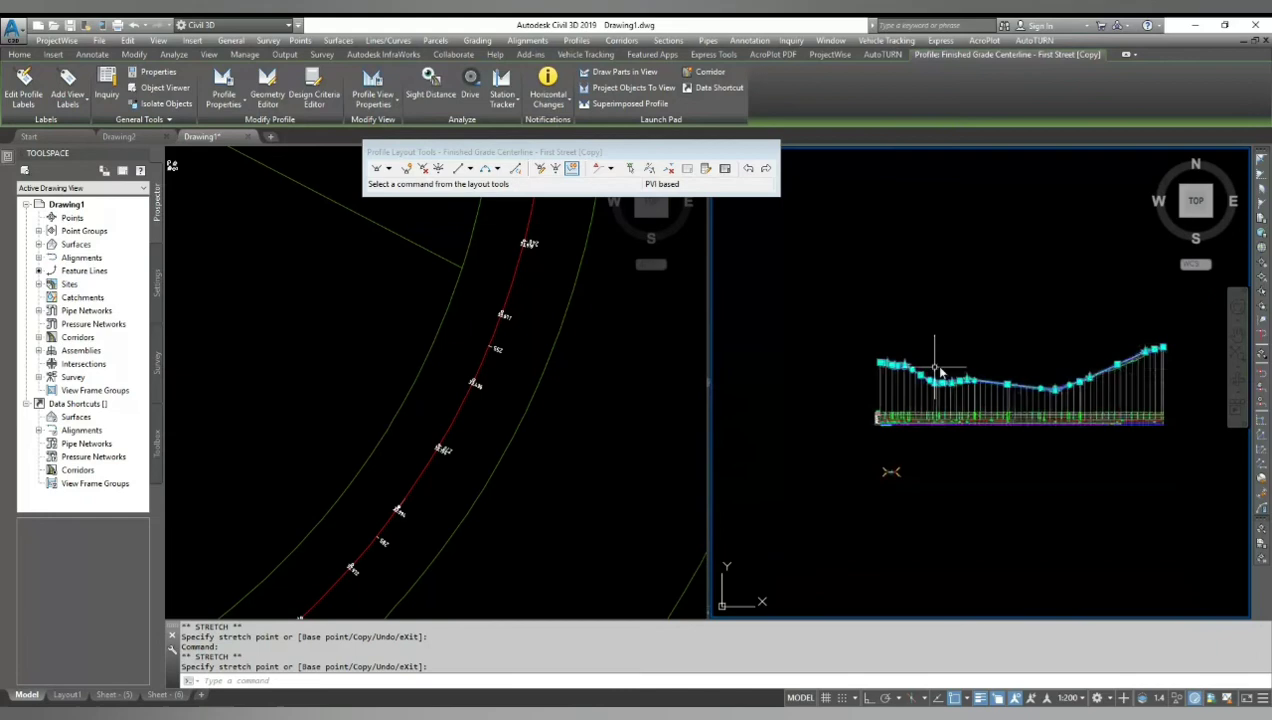
{"action": "scroll", "coordinate": [940, 372], "scroll_direction": "up", "scroll_amount": 3}
{"action": "scroll", "coordinate": [850, 365], "scroll_direction": "up", "scroll_amount": 1}
{"action": "scroll", "coordinate": [845, 365], "scroll_direction": "up", "scroll_amount": 2}
{"action": "key", "text": "Escape"}
{"action": "scroll", "coordinate": [803, 335], "scroll_direction": "down", "scroll_amount": 3}
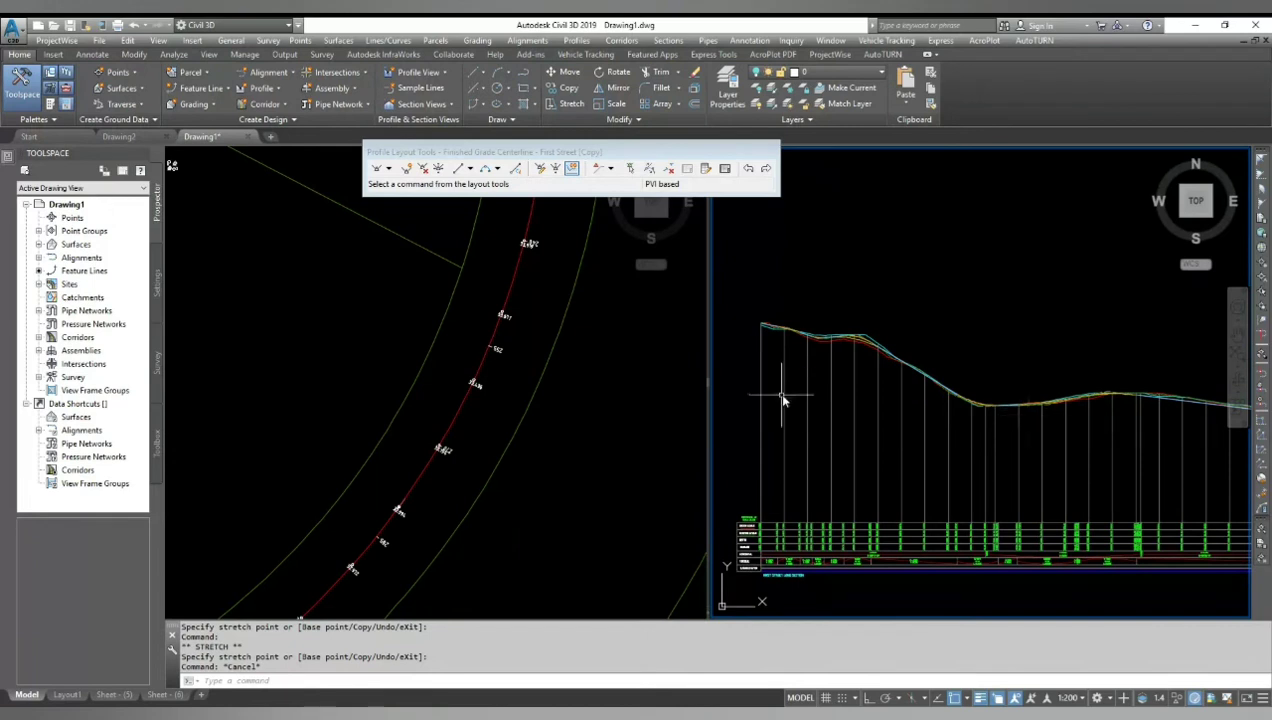
{"action": "scroll", "coordinate": [757, 372], "scroll_direction": "down", "scroll_amount": 3}
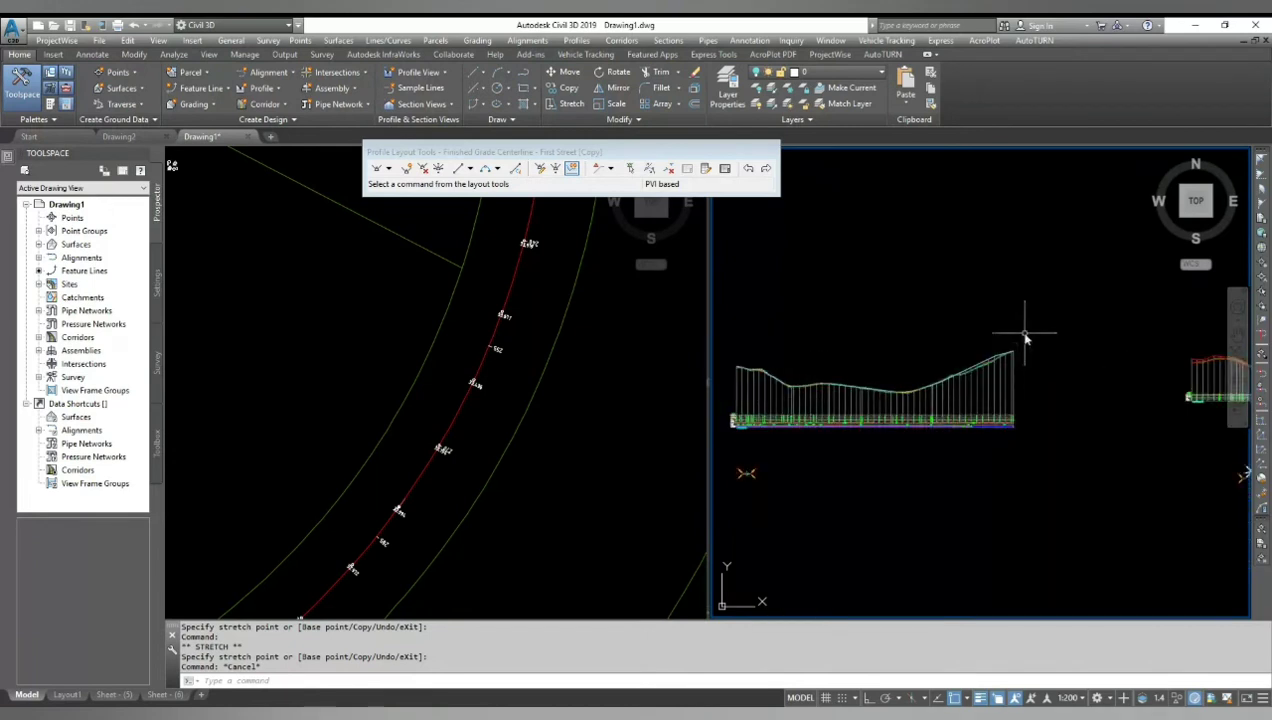
{"action": "scroll", "coordinate": [937, 385], "scroll_direction": "up", "scroll_amount": 2}
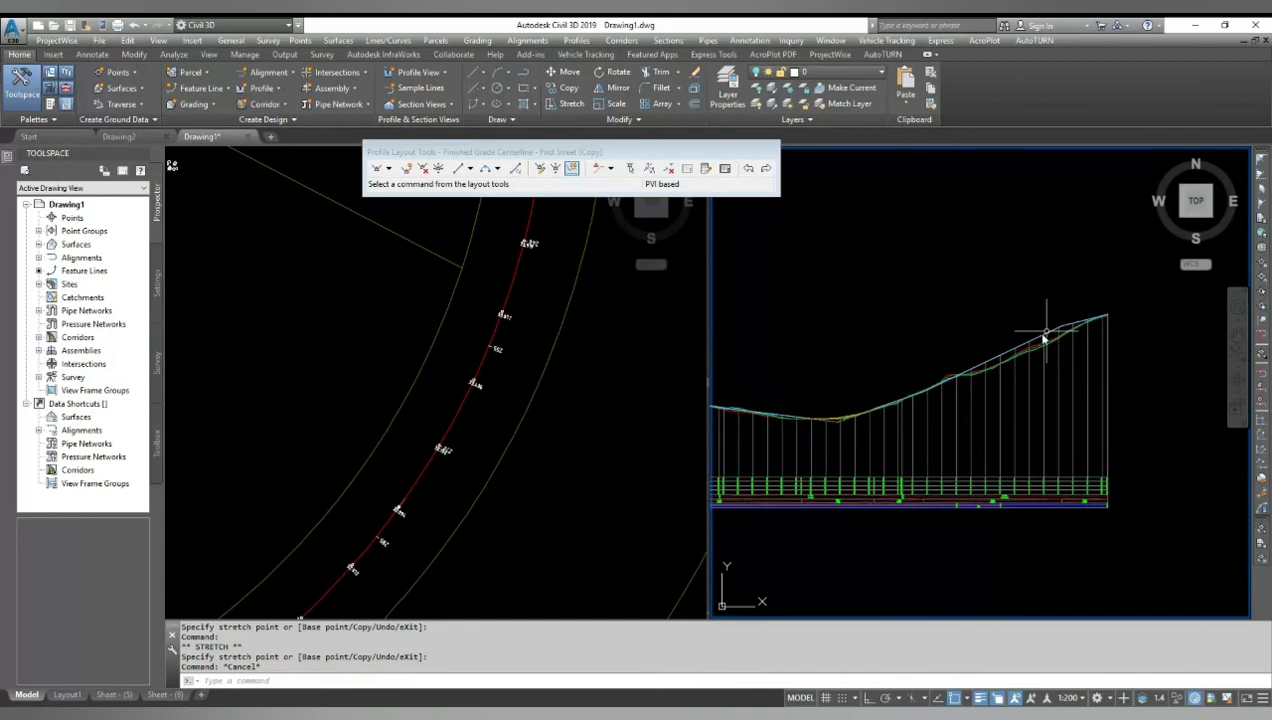
{"action": "scroll", "coordinate": [1138, 376], "scroll_direction": "down", "scroll_amount": 2}
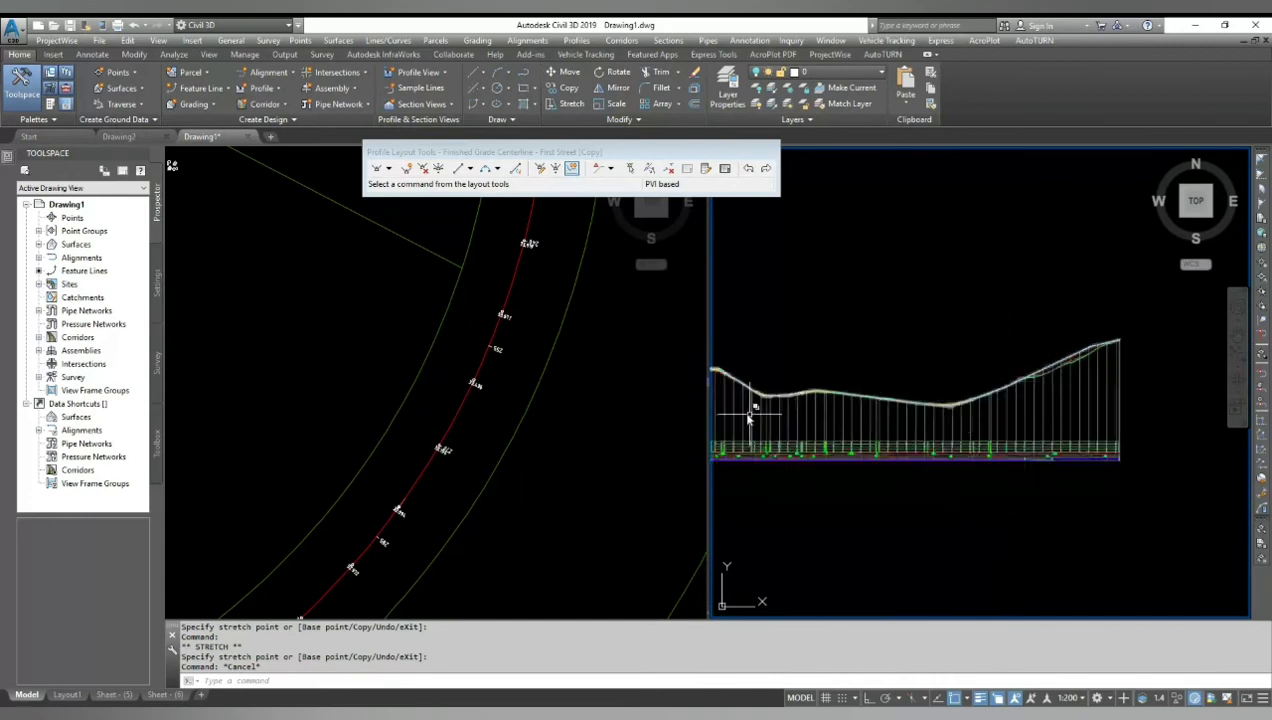
{"action": "scroll", "coordinate": [760, 405], "scroll_direction": "up", "scroll_amount": 2}
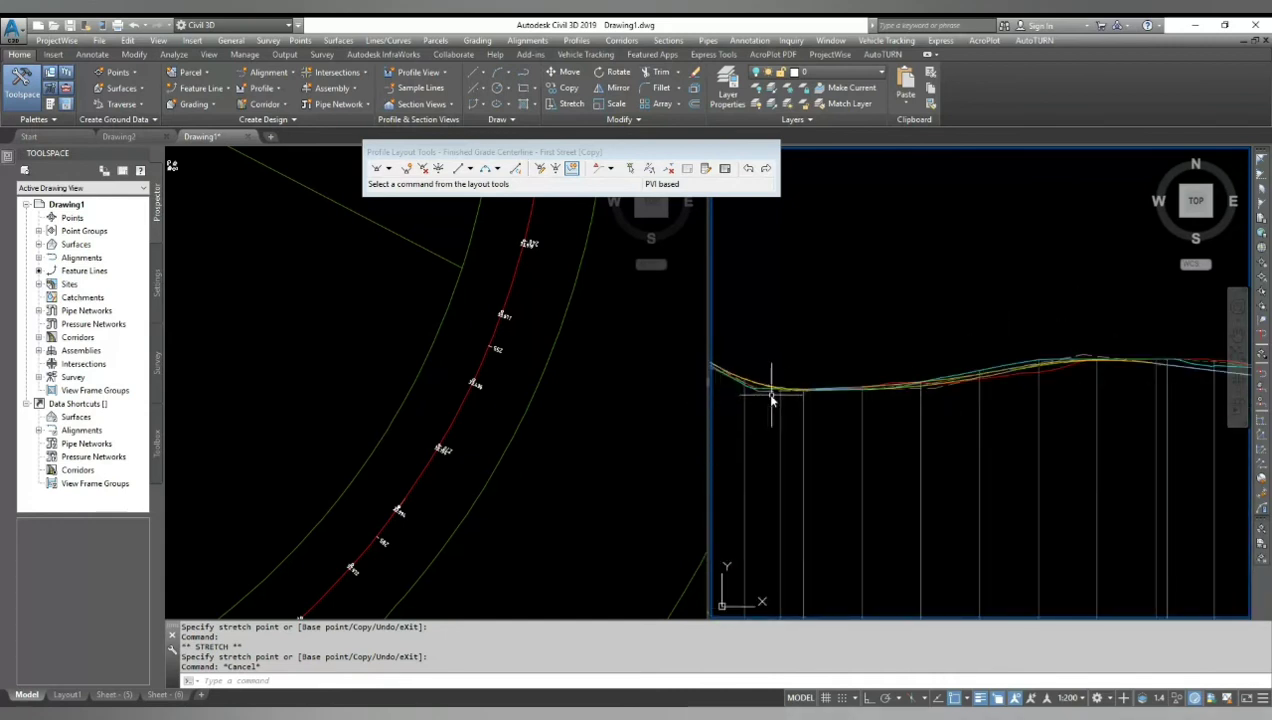
{"action": "scroll", "coordinate": [785, 392], "scroll_direction": "down", "scroll_amount": 1}
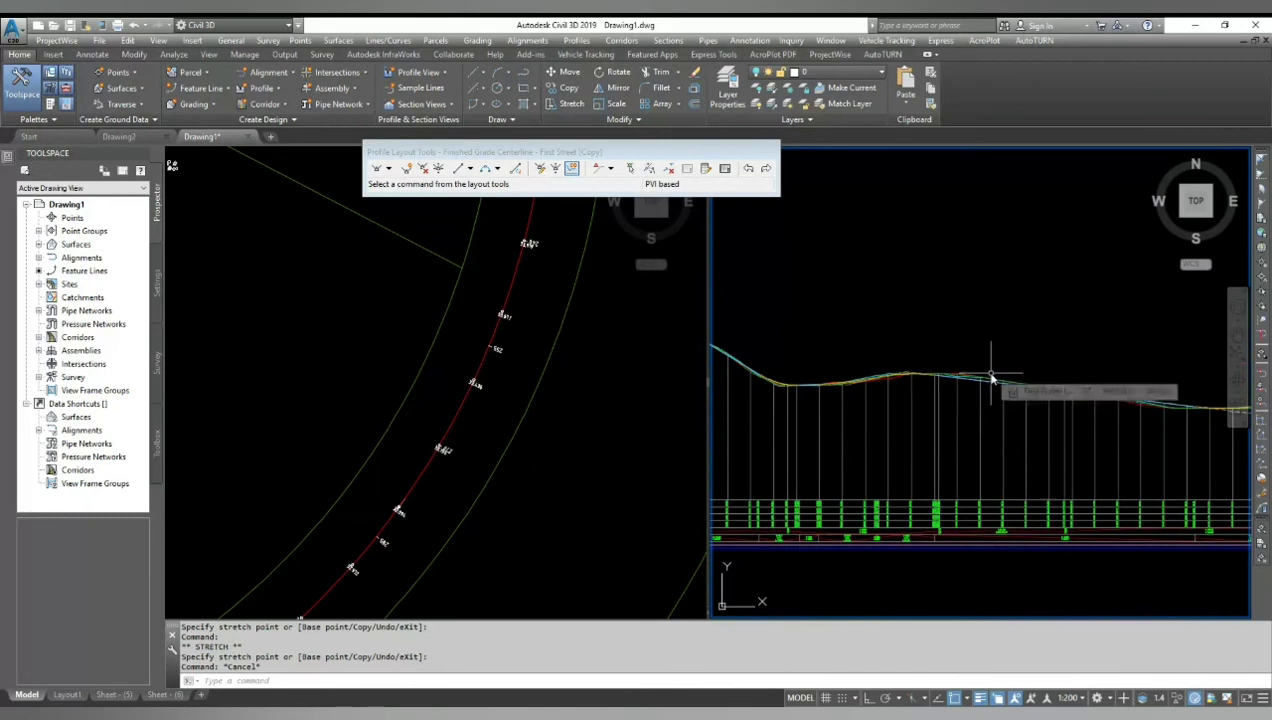